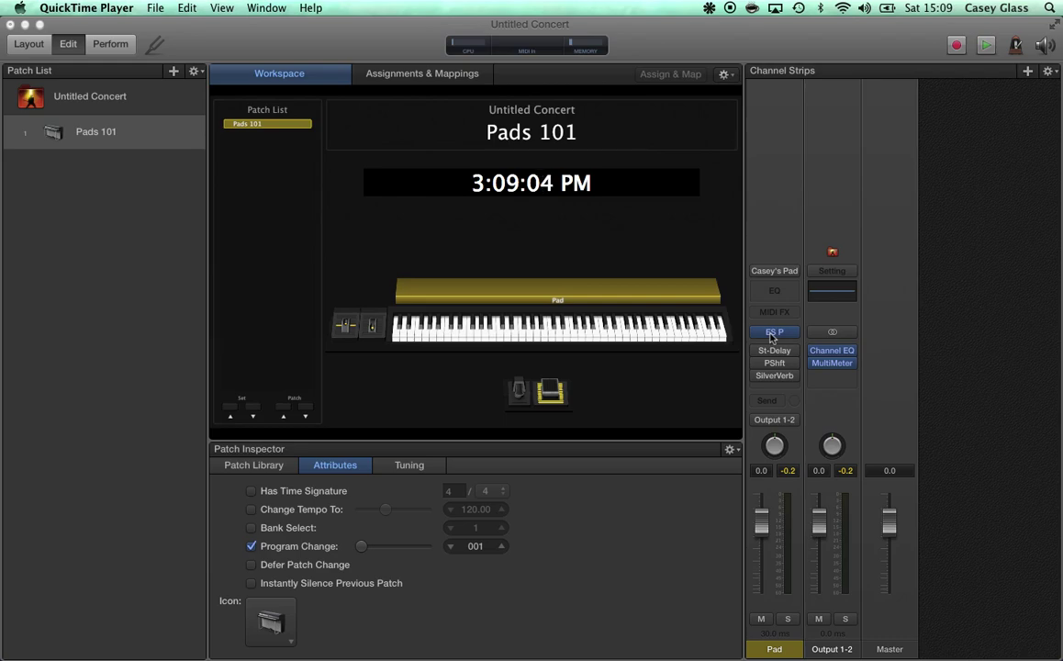
Load ES P (Polyphonic Synth) on the Pad strip and recall its default settings.
{"action": "left_click", "coordinate": [769, 333]}
{"action": "left_click", "coordinate": [778, 332]}
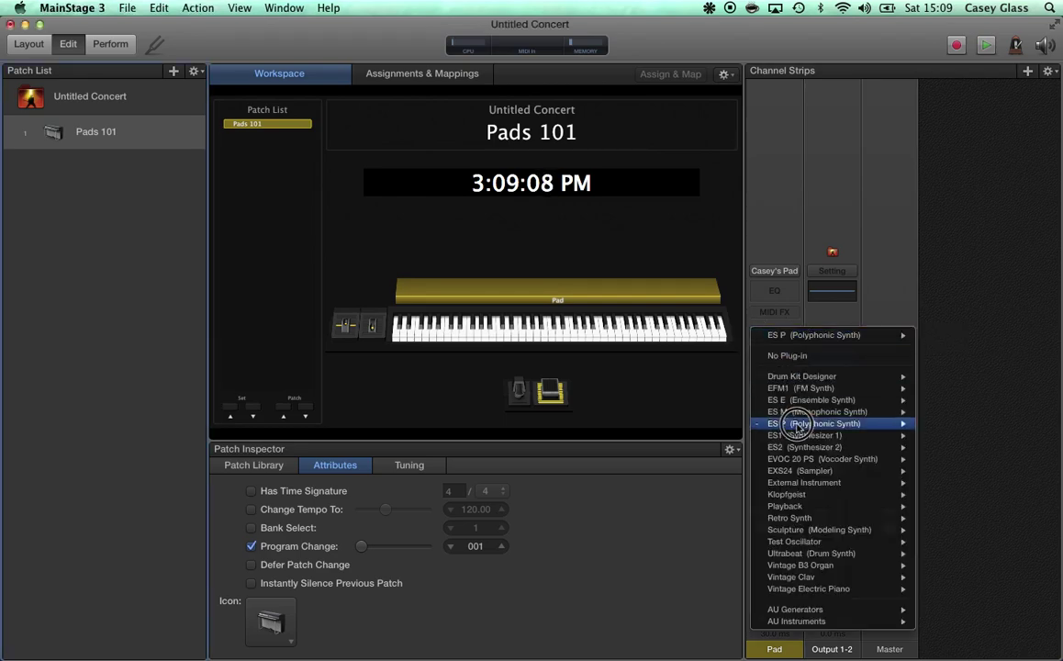
{"action": "left_click", "coordinate": [798, 423]}
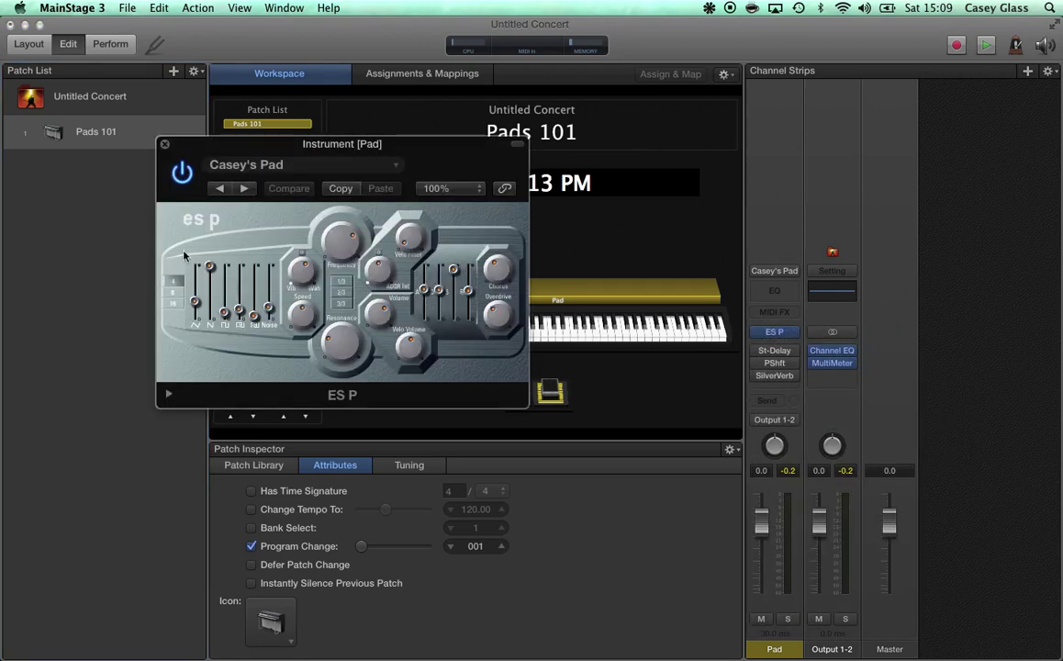
{"action": "left_click", "coordinate": [299, 166]}
{"action": "left_click", "coordinate": [241, 372]}
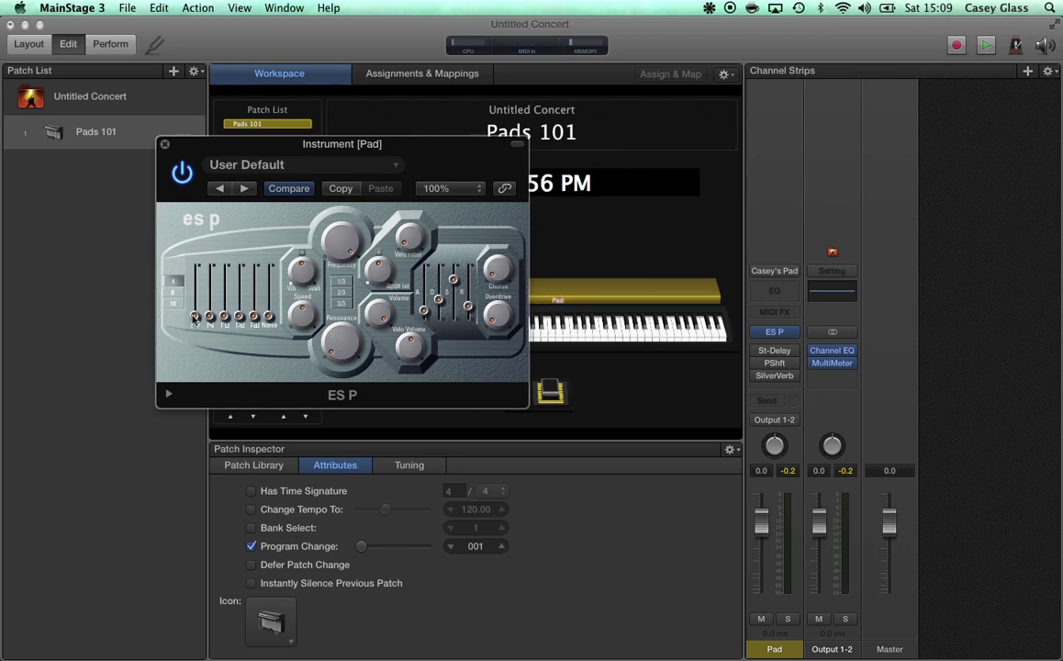
Set ES P's first oscillator level to zero and the second near full.
{"action": "left_click_drag", "start_coordinate": [195, 317], "coordinate": [194, 276]}
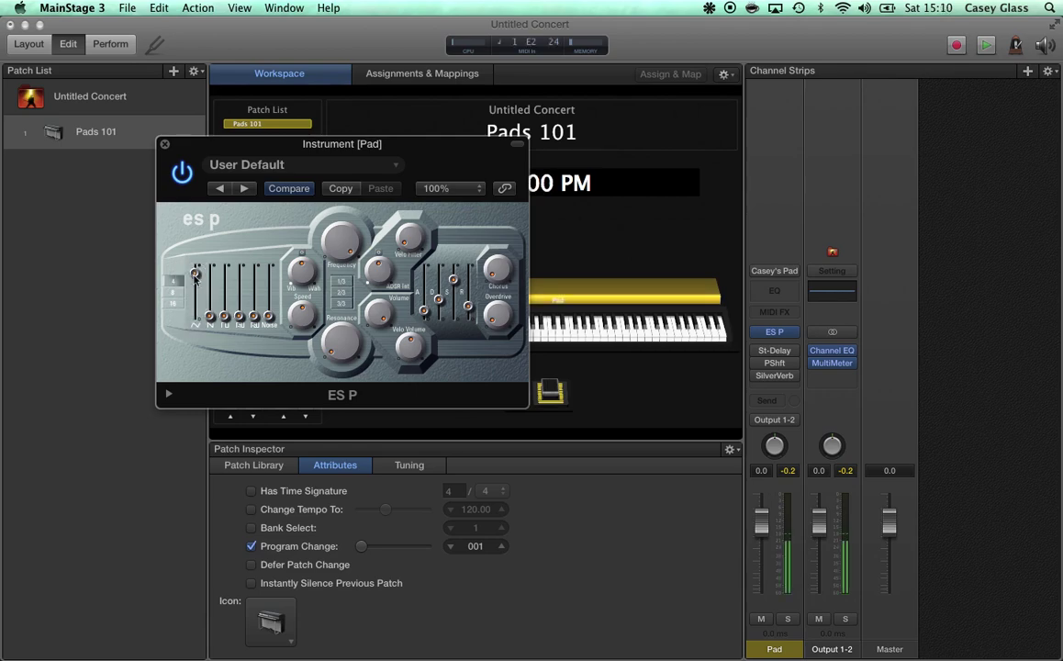
{"action": "left_click_drag", "start_coordinate": [195, 275], "coordinate": [252, 356]}
{"action": "left_click_drag", "start_coordinate": [209, 313], "coordinate": [209, 280]}
Set the ES P oscillator octave range to 4.
{"action": "left_click", "coordinate": [177, 293]}
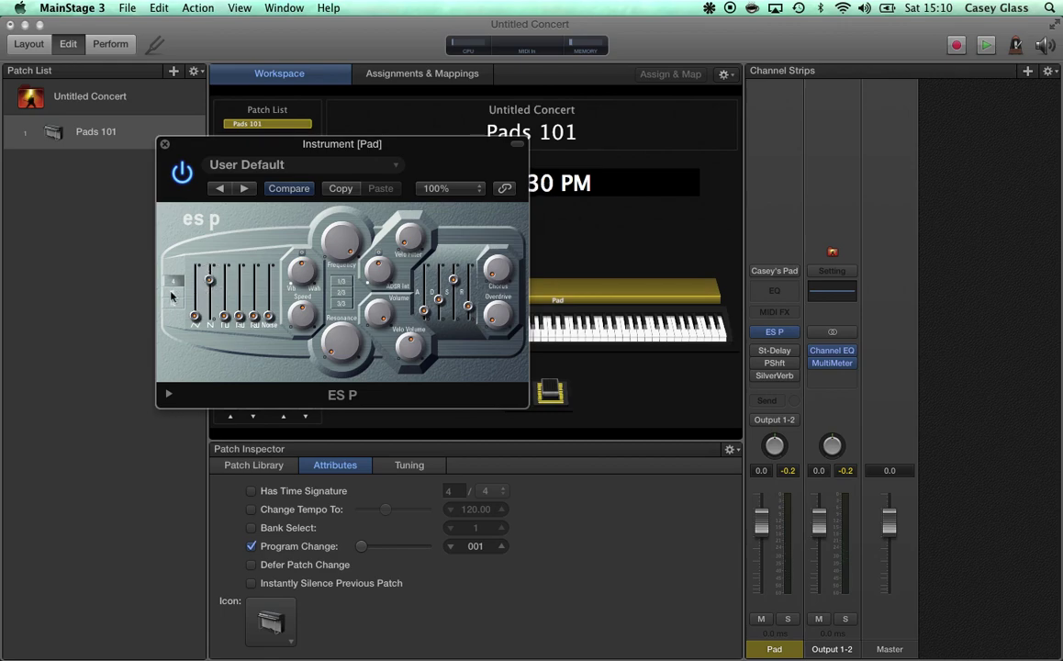
{"action": "left_click", "coordinate": [176, 294]}
{"action": "left_click", "coordinate": [177, 295]}
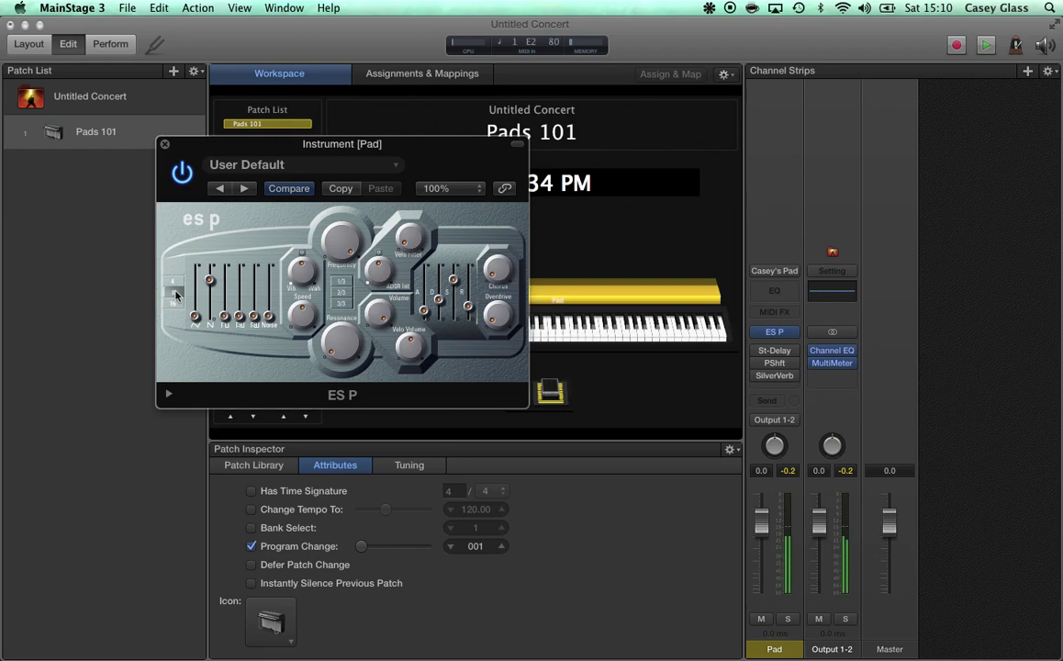
{"action": "left_click", "coordinate": [169, 299]}
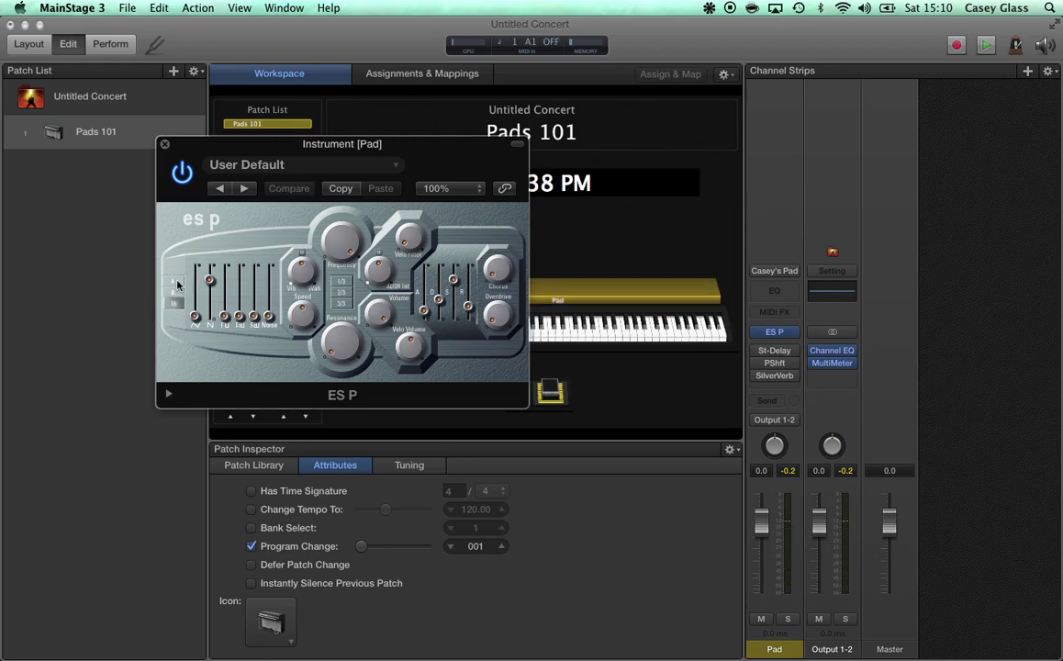
{"action": "left_click", "coordinate": [173, 279]}
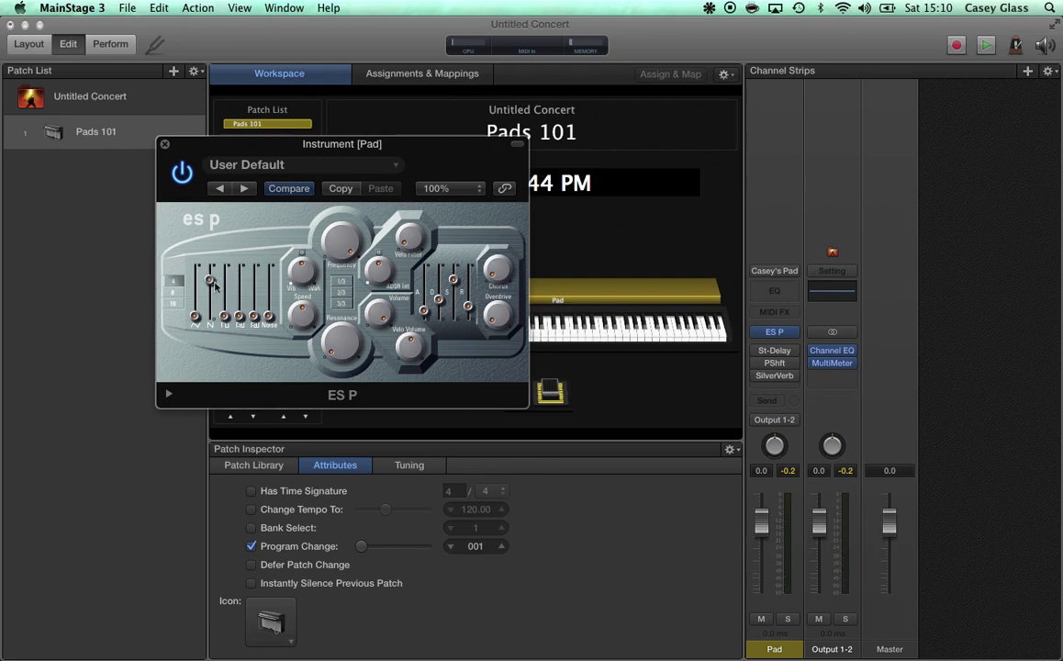
Lower the ES P filter cutoff Frequency, then raise it slightly to fine-tune.
{"action": "left_click_drag", "start_coordinate": [210, 283], "coordinate": [209, 267]}
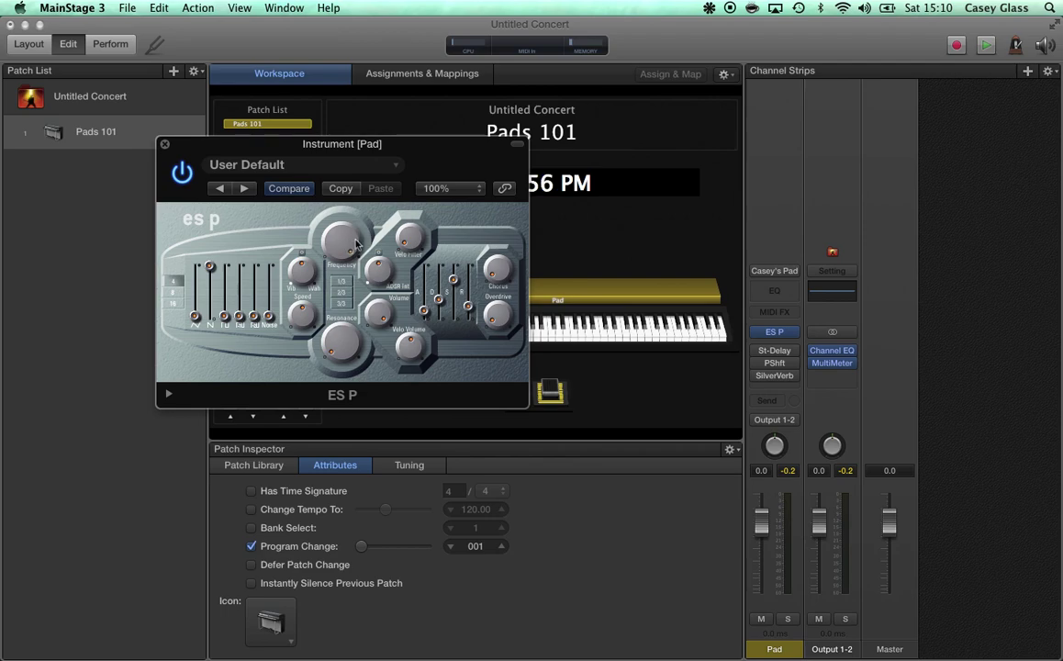
{"action": "left_click_drag", "start_coordinate": [338, 240], "coordinate": [333, 278]}
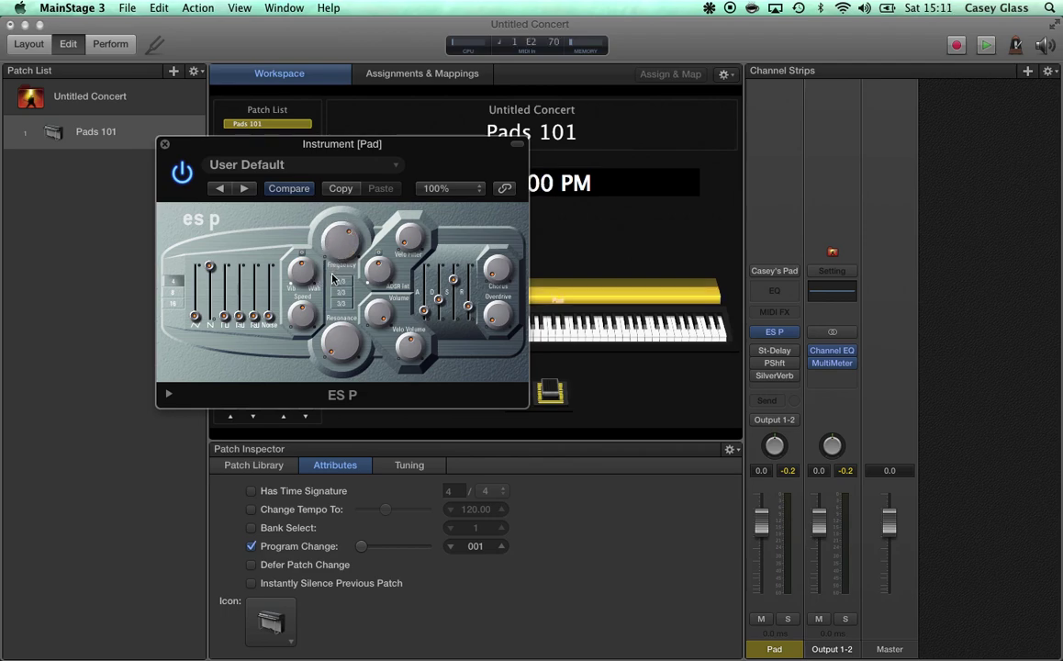
{"action": "mouse_move", "coordinate": [347, 262]}
{"action": "left_mouse_down"}
{"action": "mouse_move", "coordinate": [340, 209]}
{"action": "mouse_move", "coordinate": [335, 248]}
{"action": "left_mouse_up"}
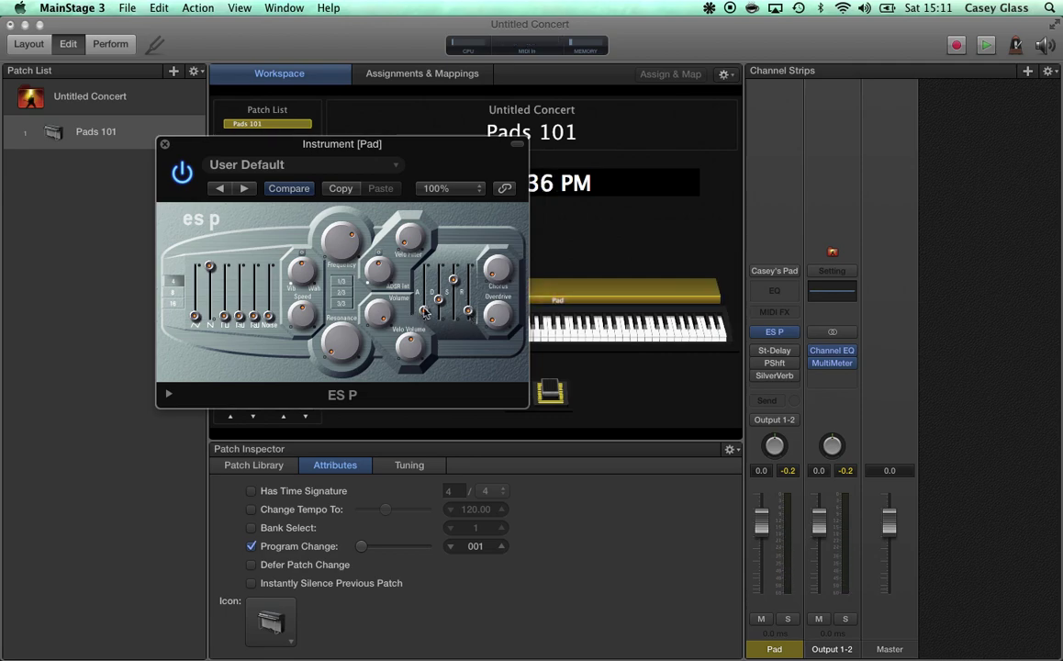
Shape the ES P envelope with a lower attack, higher decay and longer release.
{"action": "left_click_drag", "start_coordinate": [424, 312], "coordinate": [424, 297]}
{"action": "left_click_drag", "start_coordinate": [452, 282], "coordinate": [452, 275]}
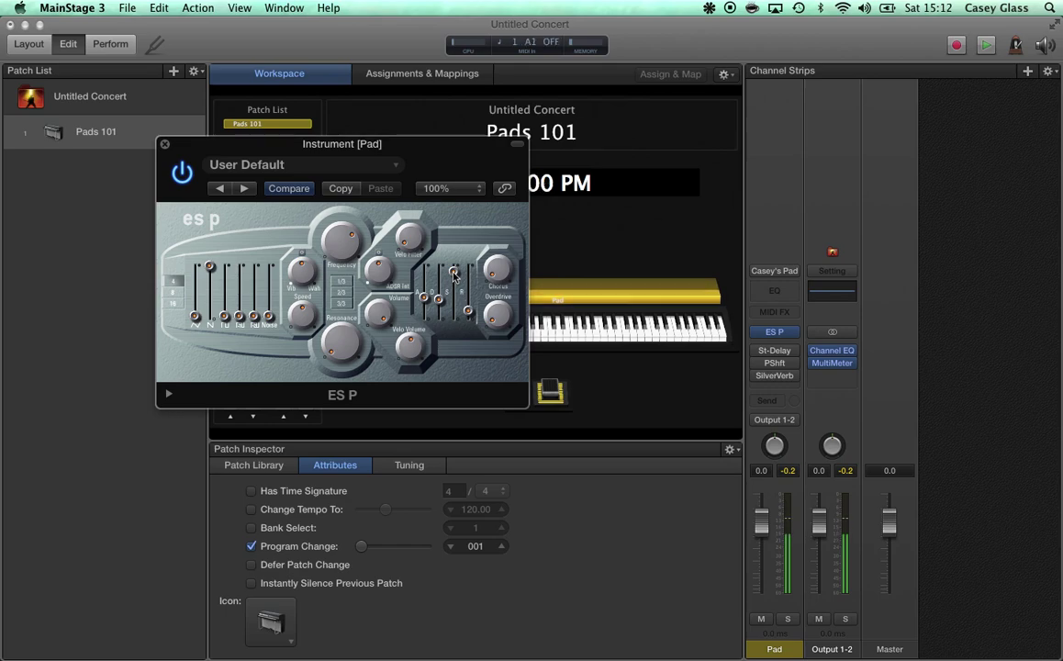
{"action": "left_click_drag", "start_coordinate": [454, 275], "coordinate": [441, 312]}
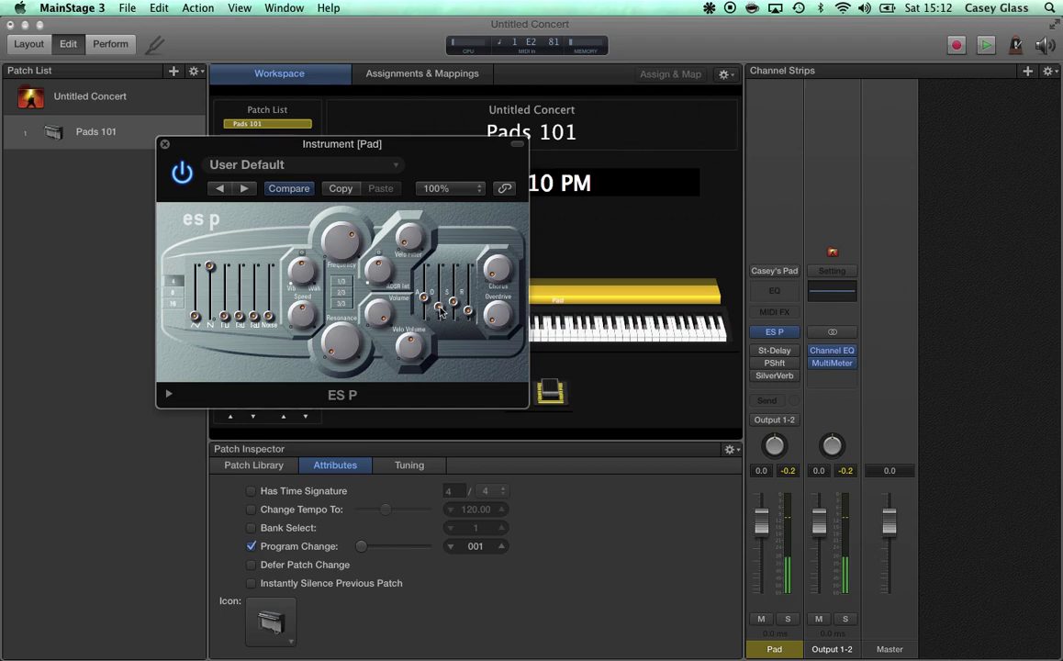
{"action": "left_click_drag", "start_coordinate": [439, 312], "coordinate": [442, 285]}
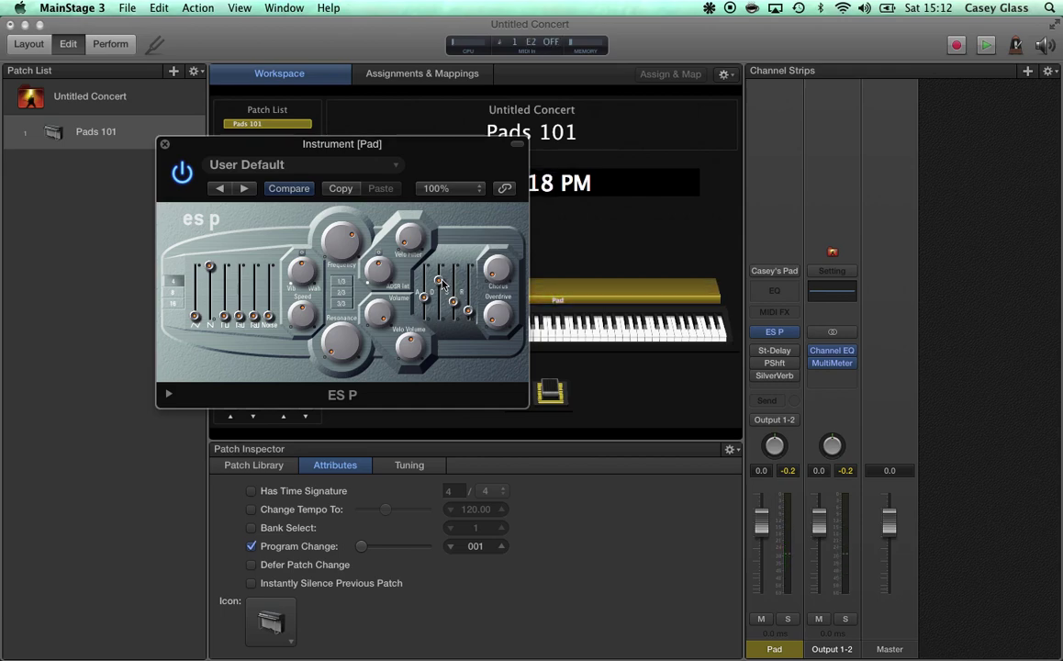
{"action": "mouse_move", "coordinate": [439, 282]}
{"action": "left_mouse_down"}
{"action": "mouse_move", "coordinate": [423, 298]}
{"action": "mouse_move", "coordinate": [458, 280]}
{"action": "left_mouse_up"}
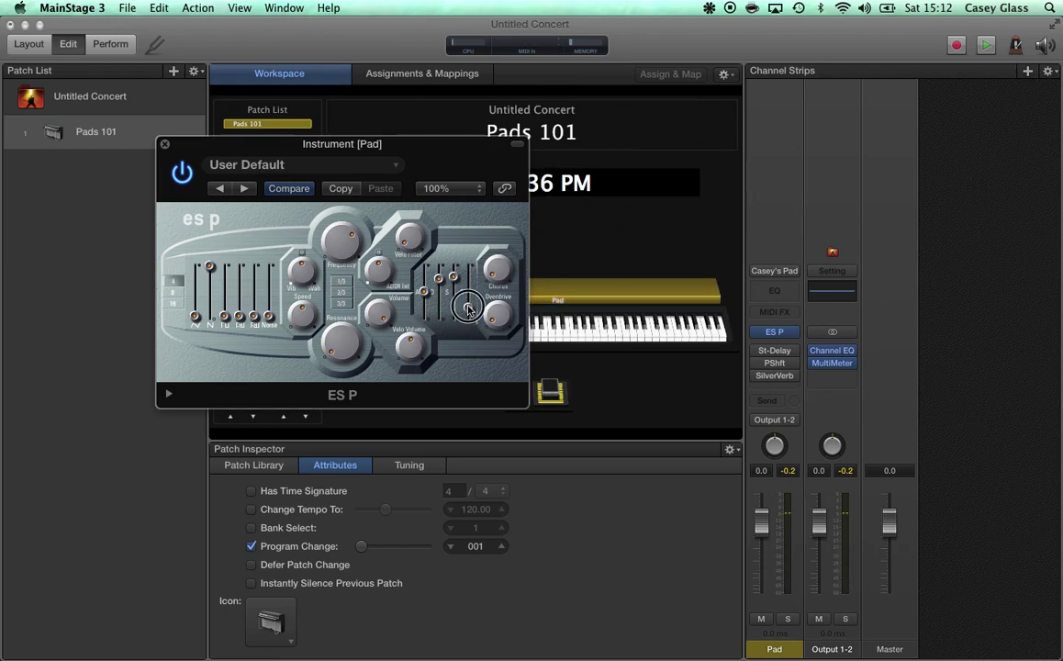
{"action": "left_click_drag", "start_coordinate": [468, 312], "coordinate": [472, 279]}
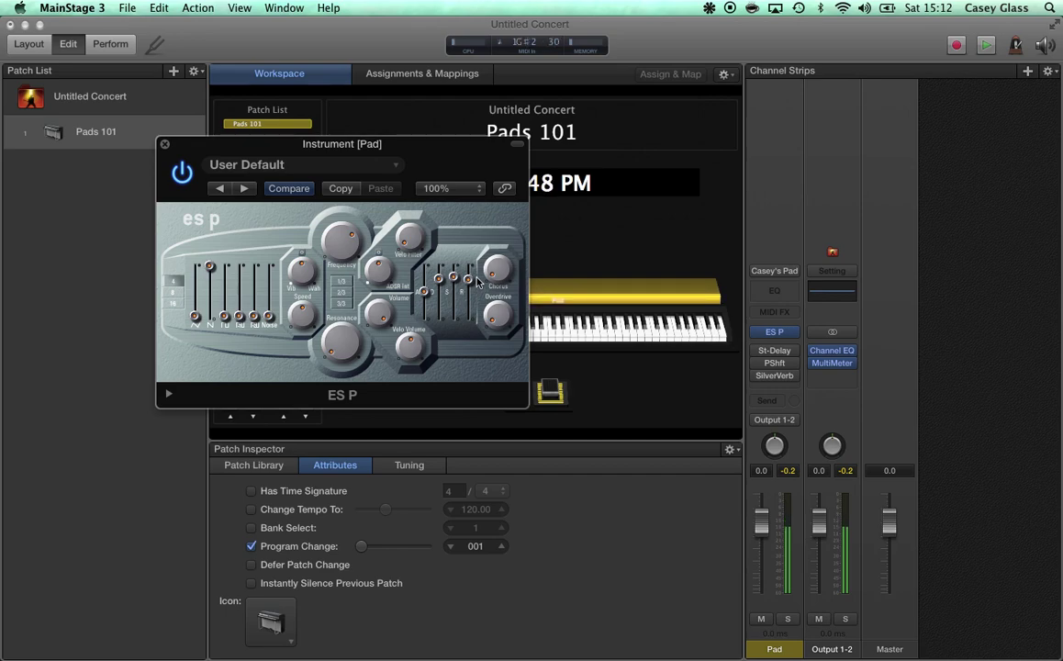
{"action": "left_click_drag", "start_coordinate": [467, 278], "coordinate": [468, 303]}
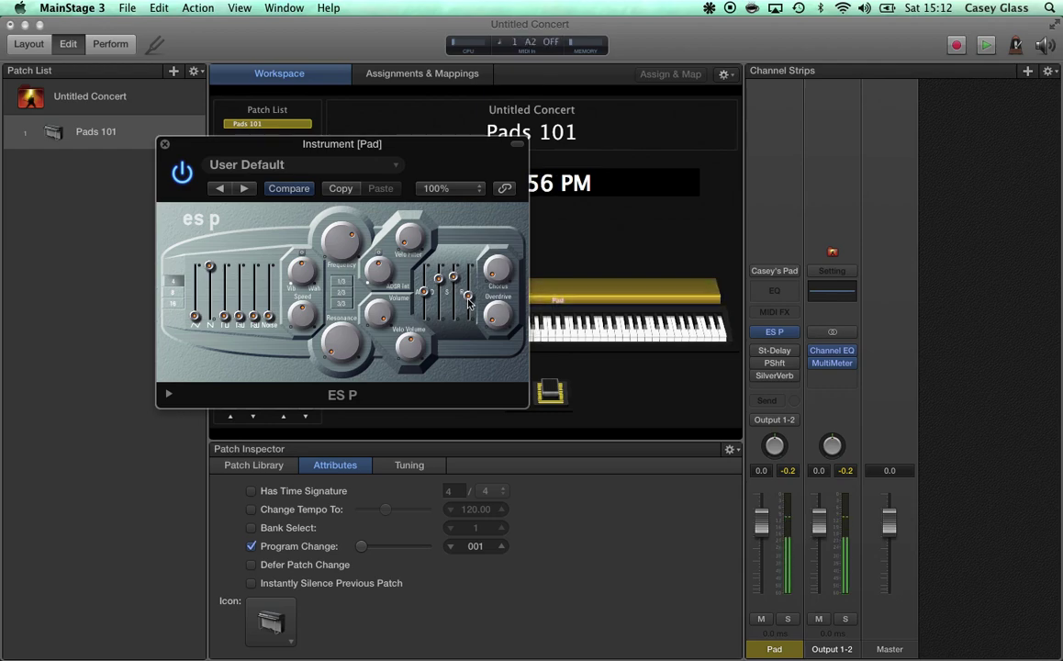
{"action": "left_click_drag", "start_coordinate": [467, 301], "coordinate": [468, 290]}
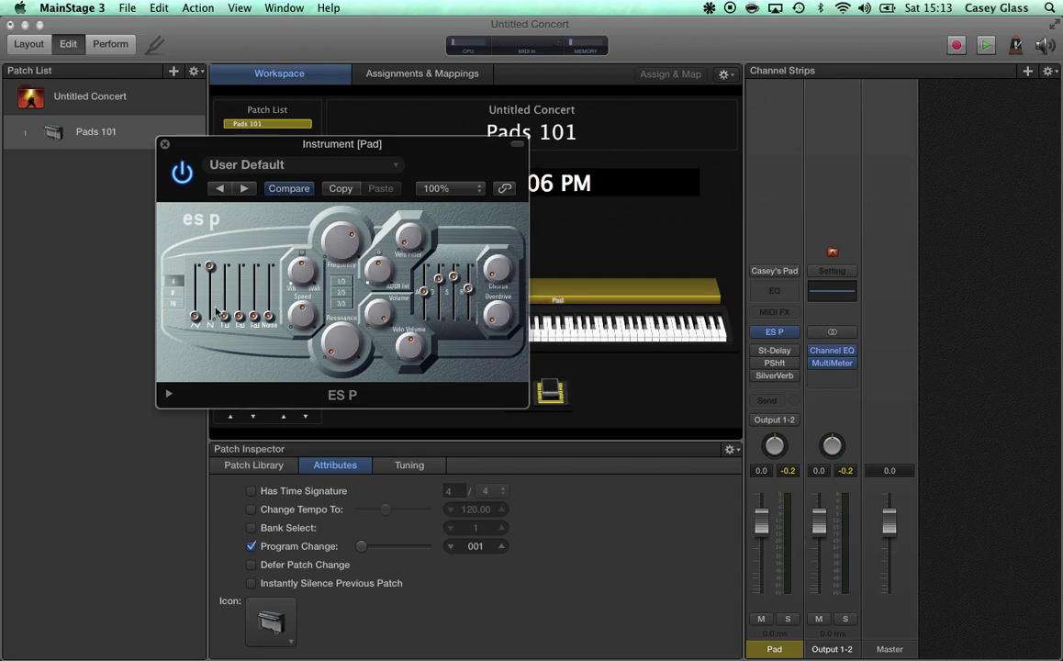
Raise ES P's first oscillator level slightly, adjust Velo Filter, and lower Volume a little.
{"action": "left_click_drag", "start_coordinate": [193, 317], "coordinate": [271, 312]}
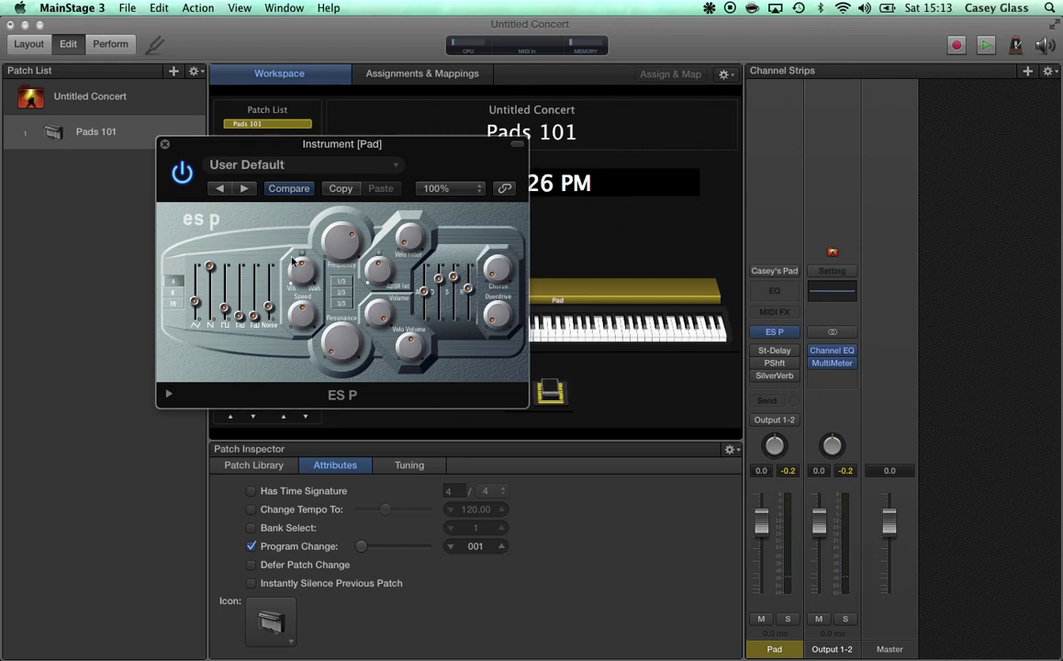
{"action": "left_click", "coordinate": [410, 244]}
{"action": "left_click_drag", "start_coordinate": [381, 317], "coordinate": [378, 329]}
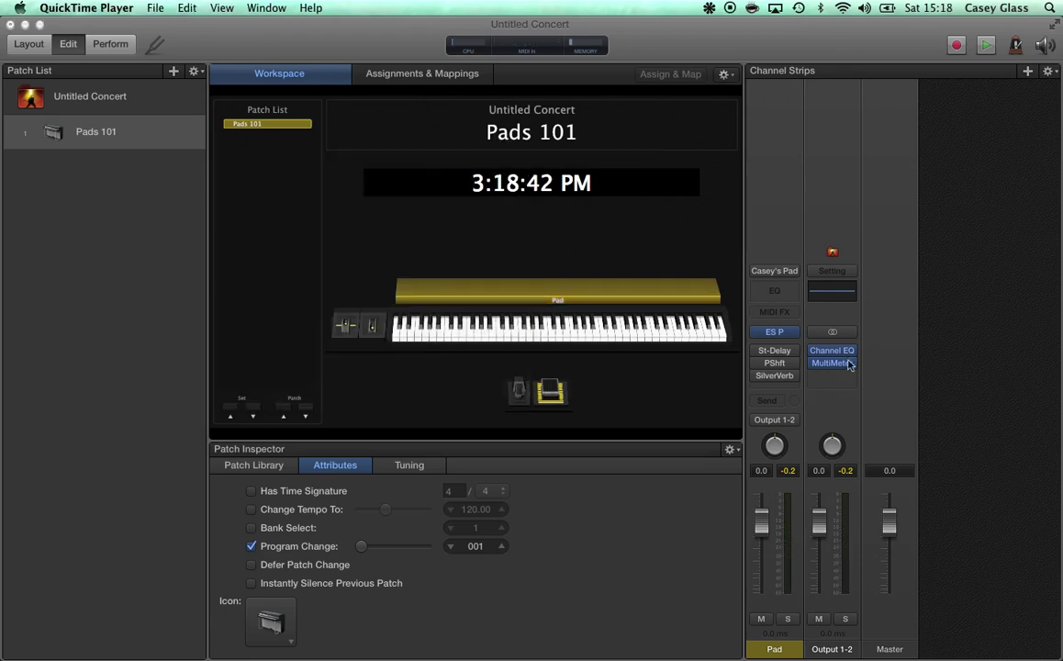
Reopen the ES P window and turn up its Chorus after a small Vib/Wah tweak.
{"action": "left_click", "coordinate": [777, 334]}
{"action": "left_click", "coordinate": [777, 334]}
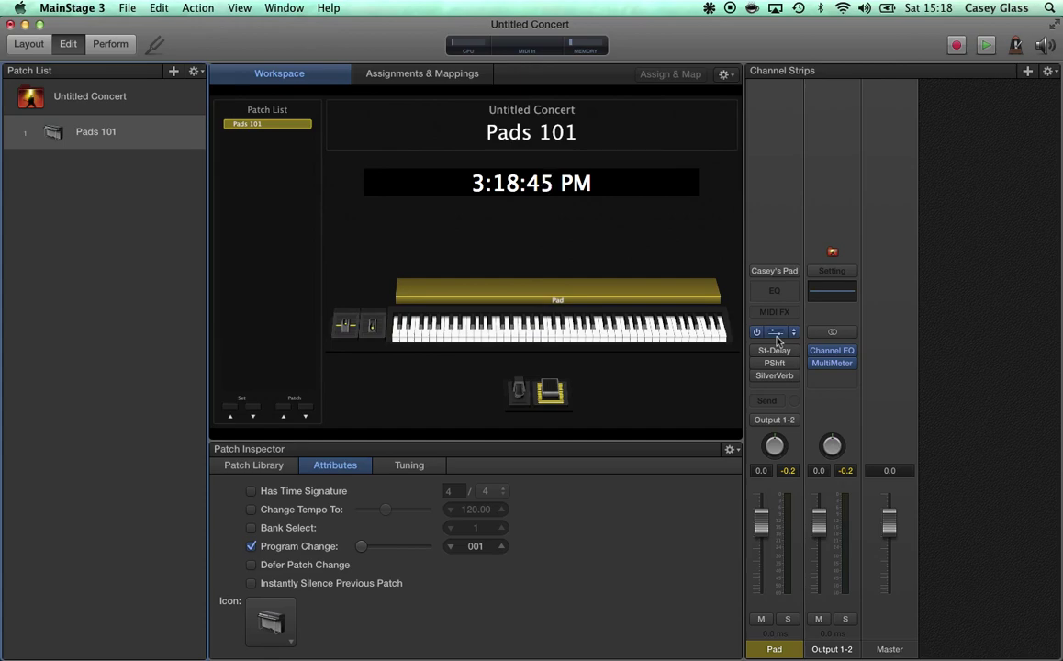
{"action": "left_click", "coordinate": [777, 334]}
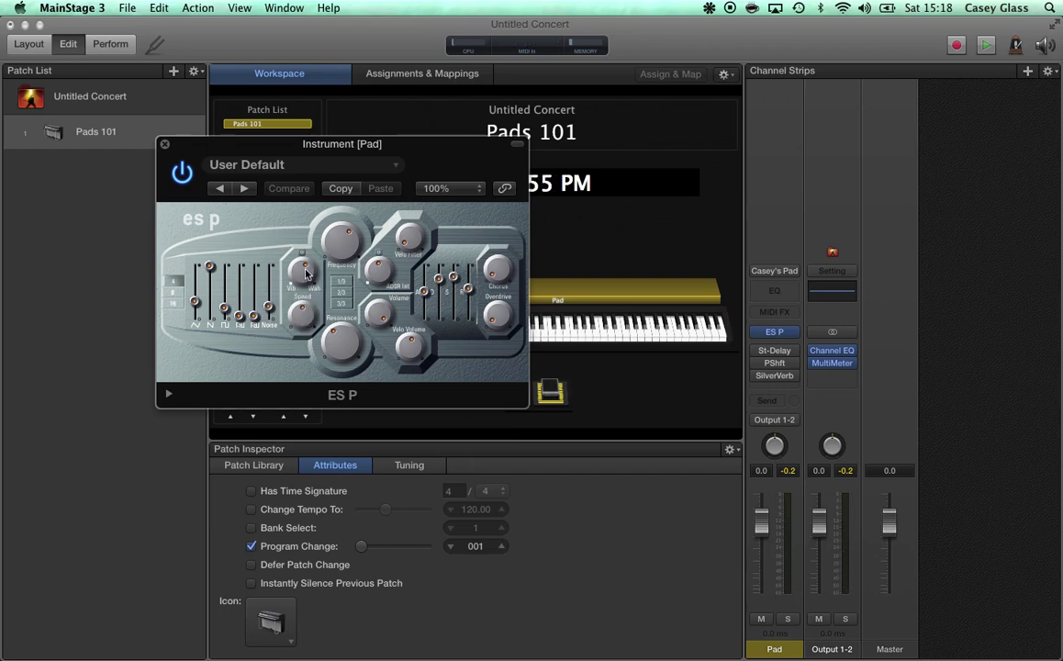
{"action": "left_click_drag", "start_coordinate": [304, 271], "coordinate": [306, 268]}
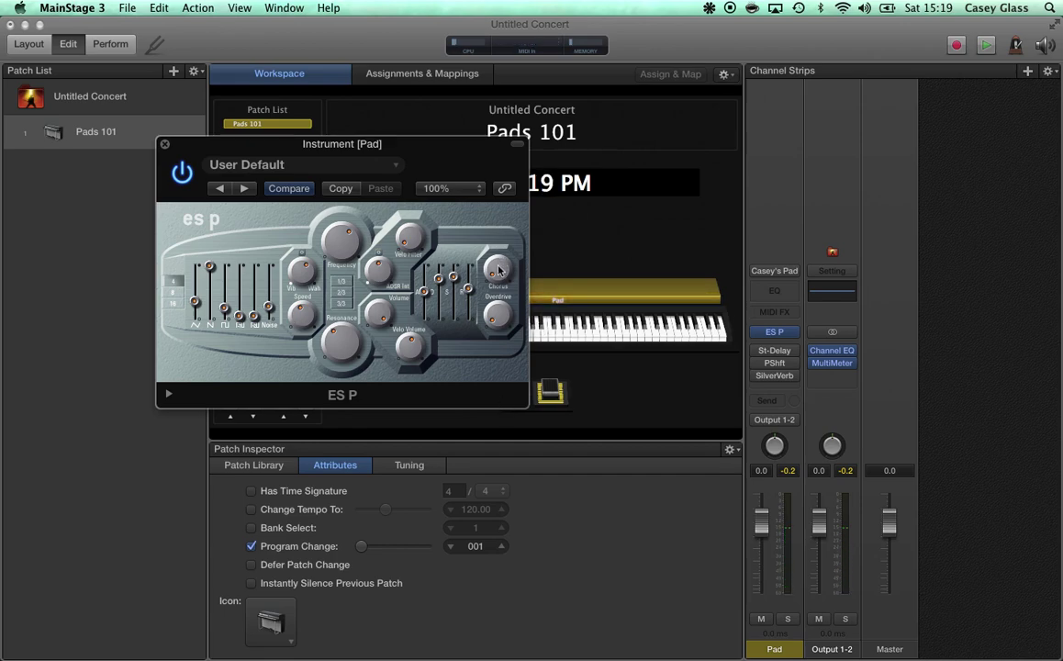
{"action": "left_click_drag", "start_coordinate": [499, 274], "coordinate": [498, 256]}
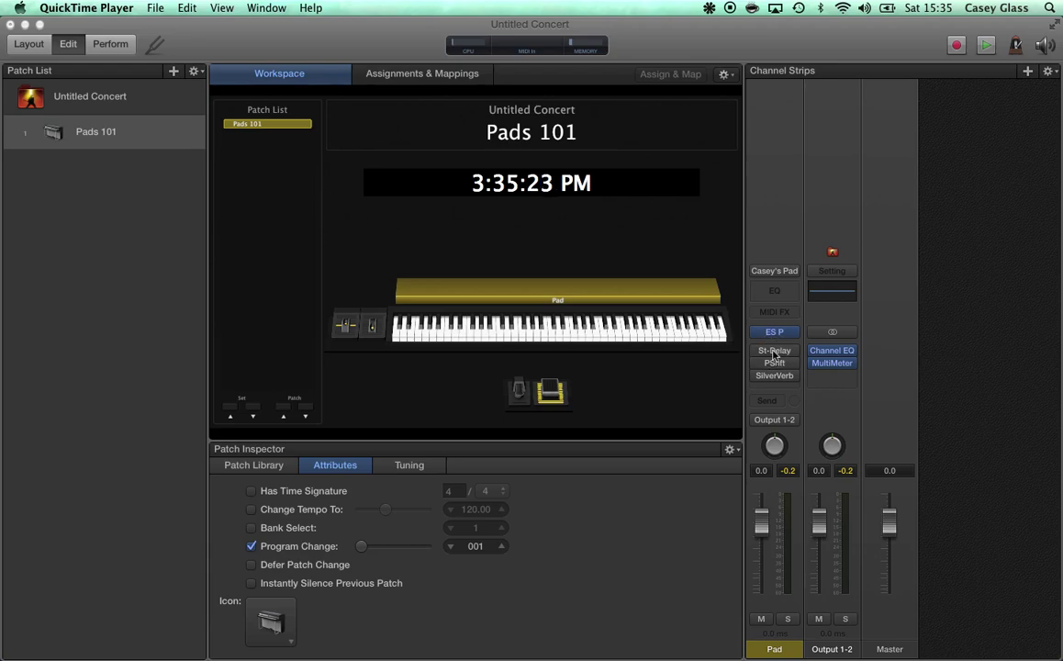
Switch on the Pad strip's Stereo Delay and set its Low Cut to 200Hz.
{"action": "left_click", "coordinate": [770, 181]}
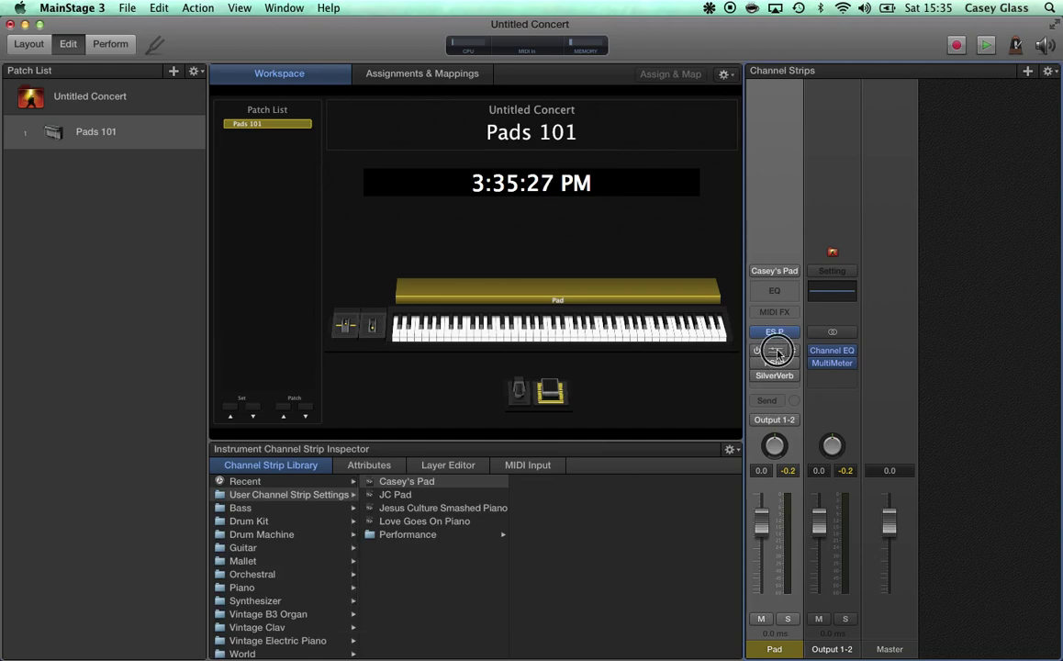
{"action": "left_click", "coordinate": [777, 354]}
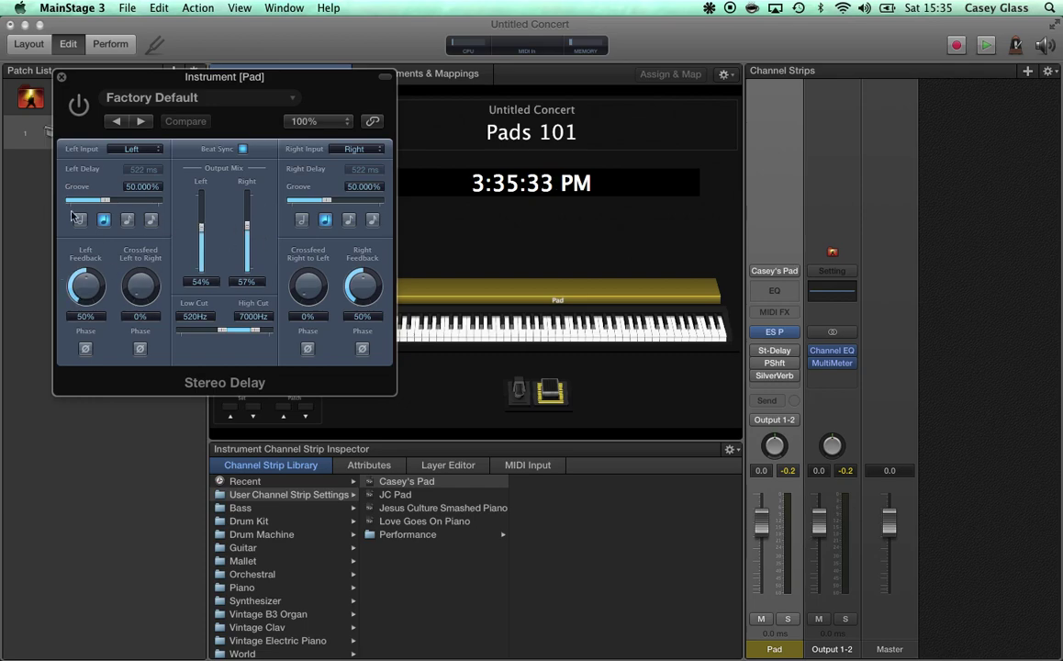
{"action": "left_click_drag", "start_coordinate": [186, 316], "coordinate": [186, 275]}
{"action": "mouse_move", "coordinate": [755, 353]}
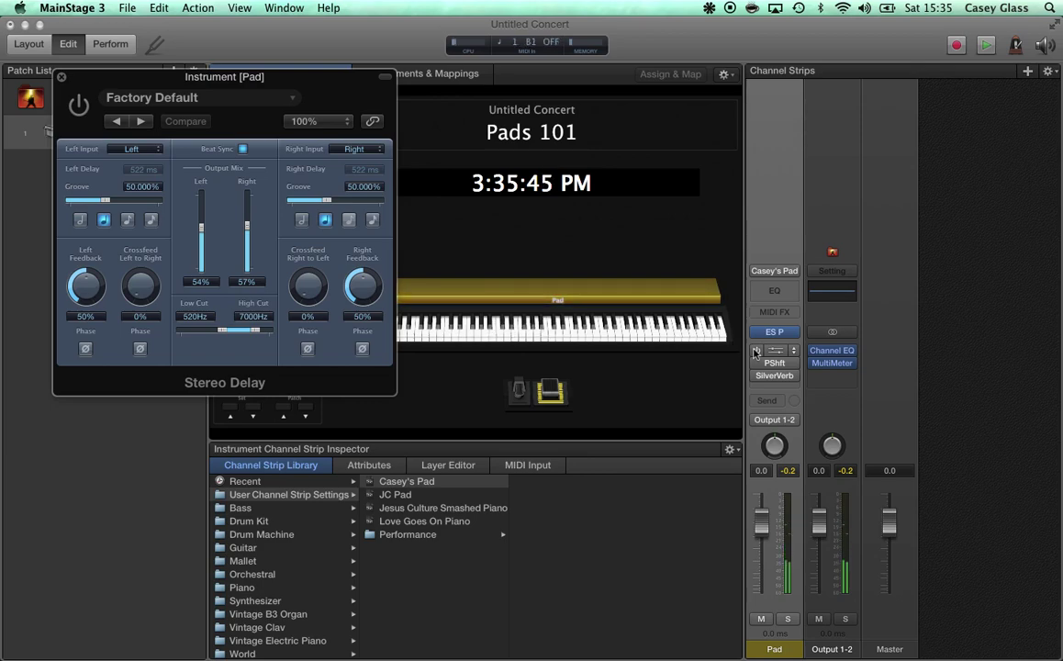
{"action": "left_click", "coordinate": [755, 351]}
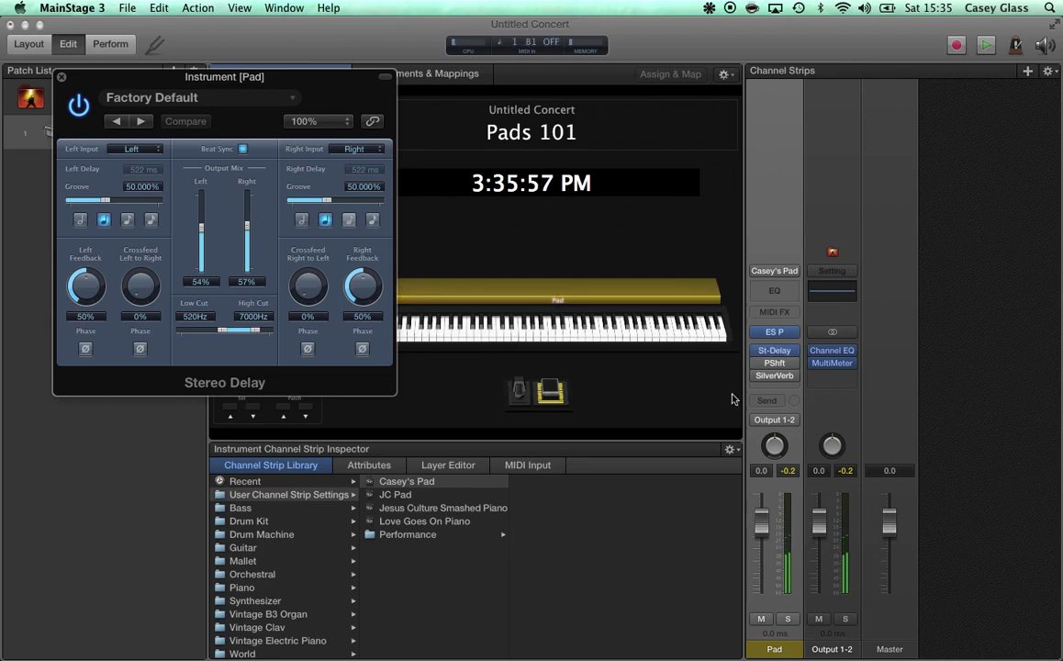
{"action": "left_click_drag", "start_coordinate": [221, 330], "coordinate": [210, 336]}
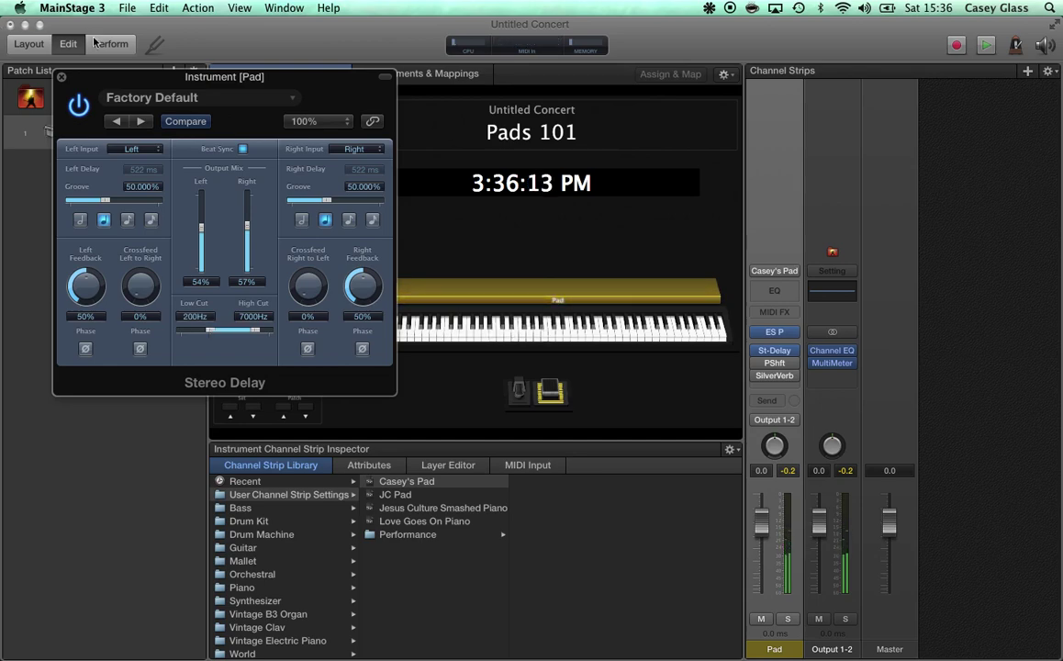
Switch on the Pad strip's Pitch Shifter and raise its Mix.
{"action": "left_click", "coordinate": [61, 76]}
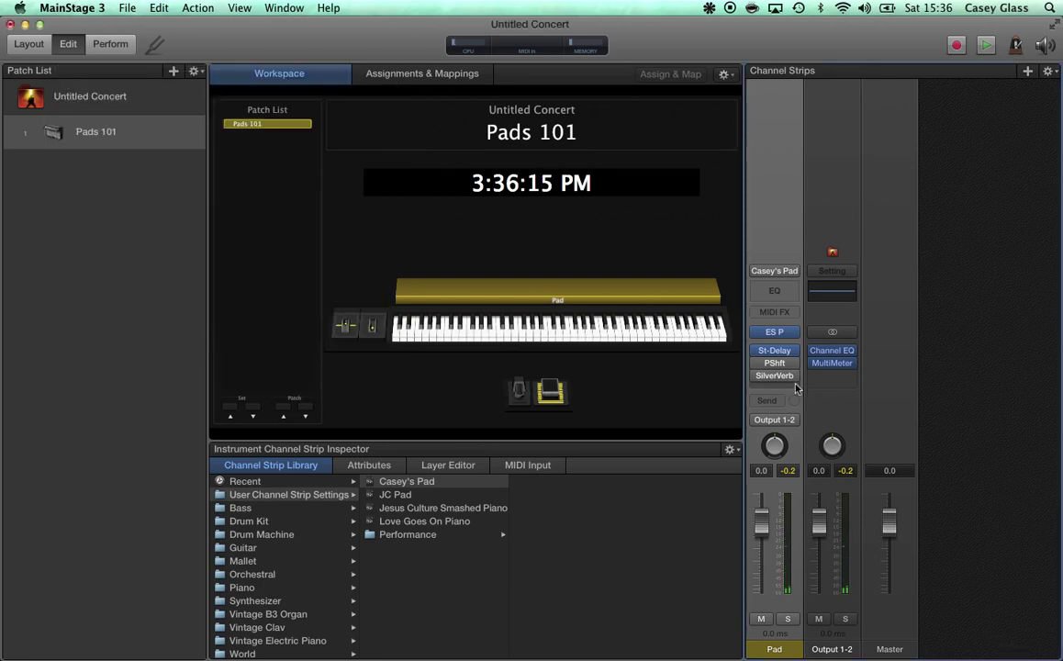
{"action": "mouse_move", "coordinate": [778, 366]}
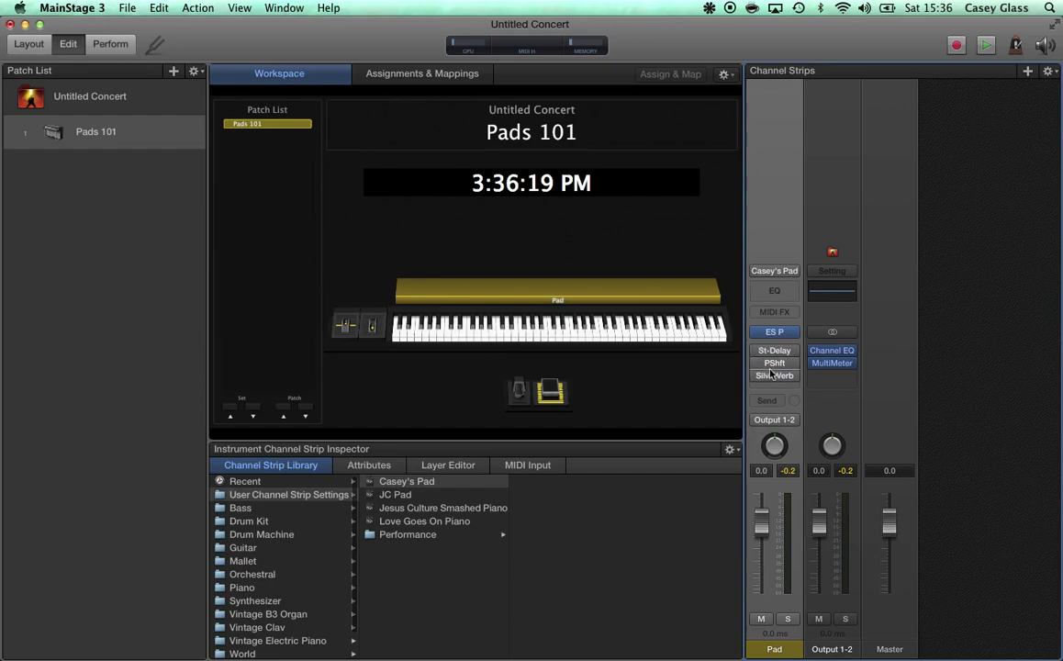
{"action": "left_click", "coordinate": [774, 363]}
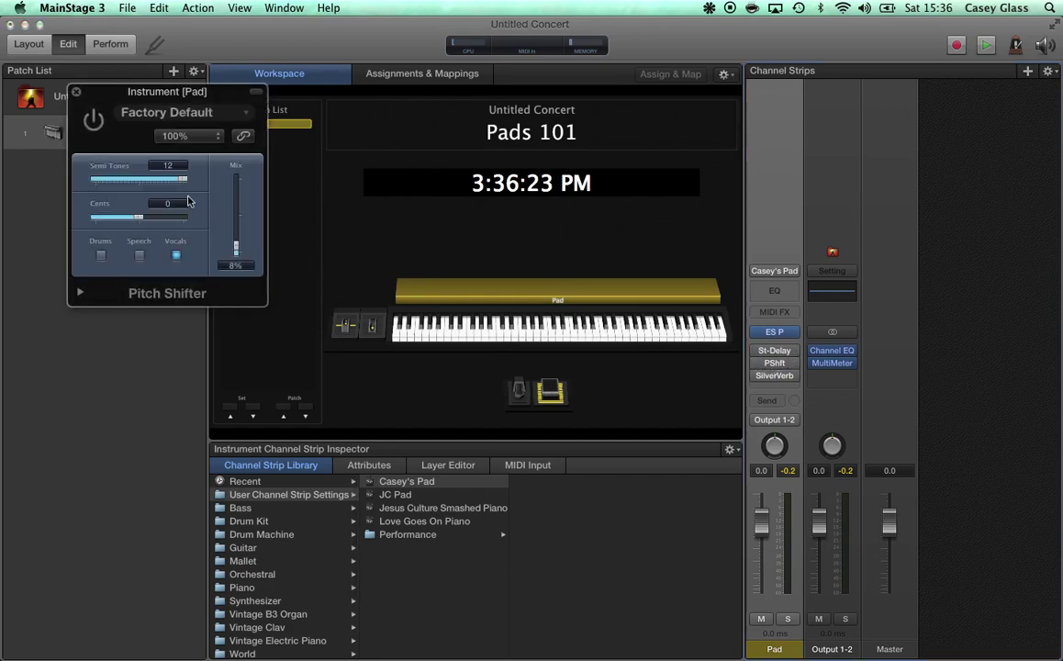
{"action": "left_click", "coordinate": [92, 132]}
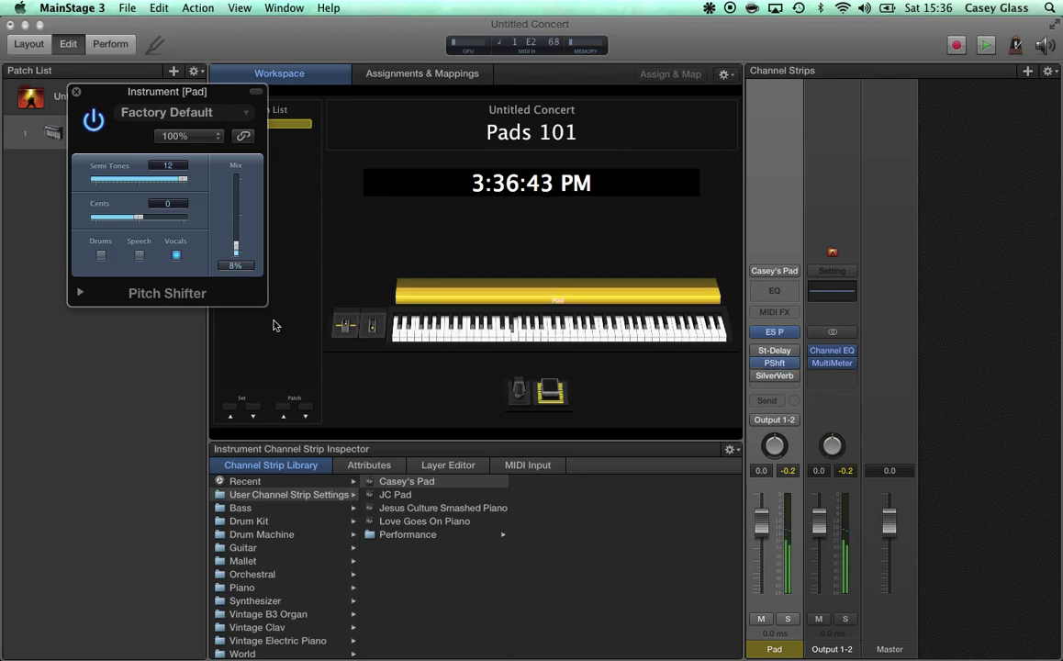
{"action": "left_click", "coordinate": [238, 245]}
{"action": "left_click_drag", "start_coordinate": [238, 246], "coordinate": [237, 191]}
Set the Pitch Shifter to Vocals mode with 20.0ms Delay and 10% Mix.
{"action": "left_click", "coordinate": [139, 256]}
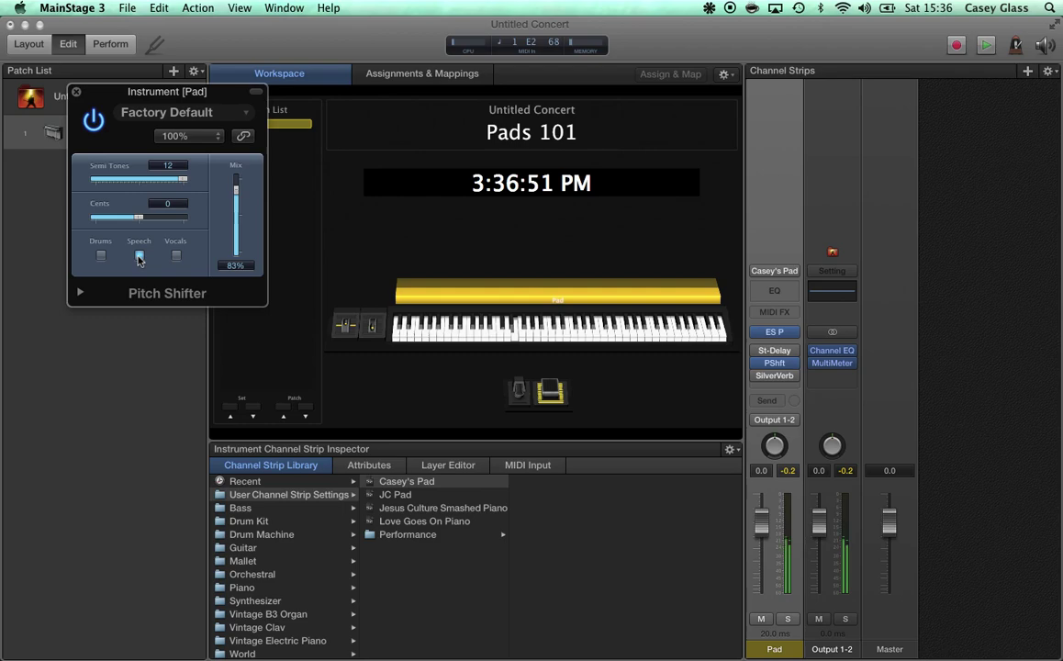
{"action": "left_click", "coordinate": [101, 256]}
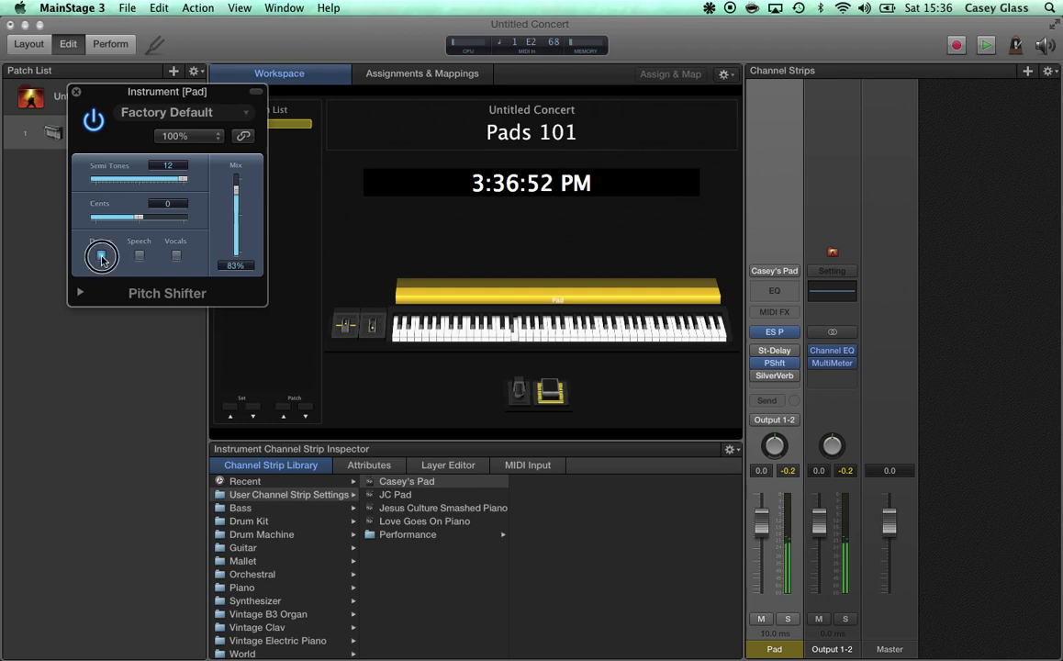
{"action": "left_click", "coordinate": [176, 256]}
{"action": "left_click", "coordinate": [176, 256]}
{"action": "left_click", "coordinate": [81, 292]}
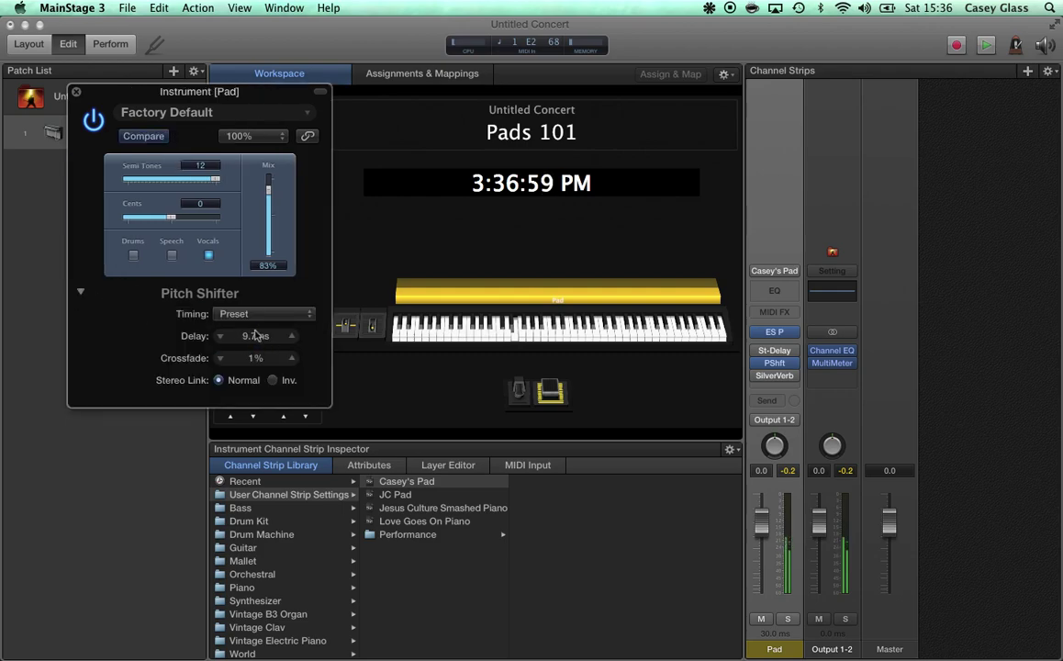
{"action": "mouse_move", "coordinate": [254, 335]}
{"action": "left_mouse_down"}
{"action": "mouse_move", "coordinate": [254, 367]}
{"action": "mouse_move", "coordinate": [260, 317]}
{"action": "mouse_move", "coordinate": [260, 337]}
{"action": "left_mouse_up"}
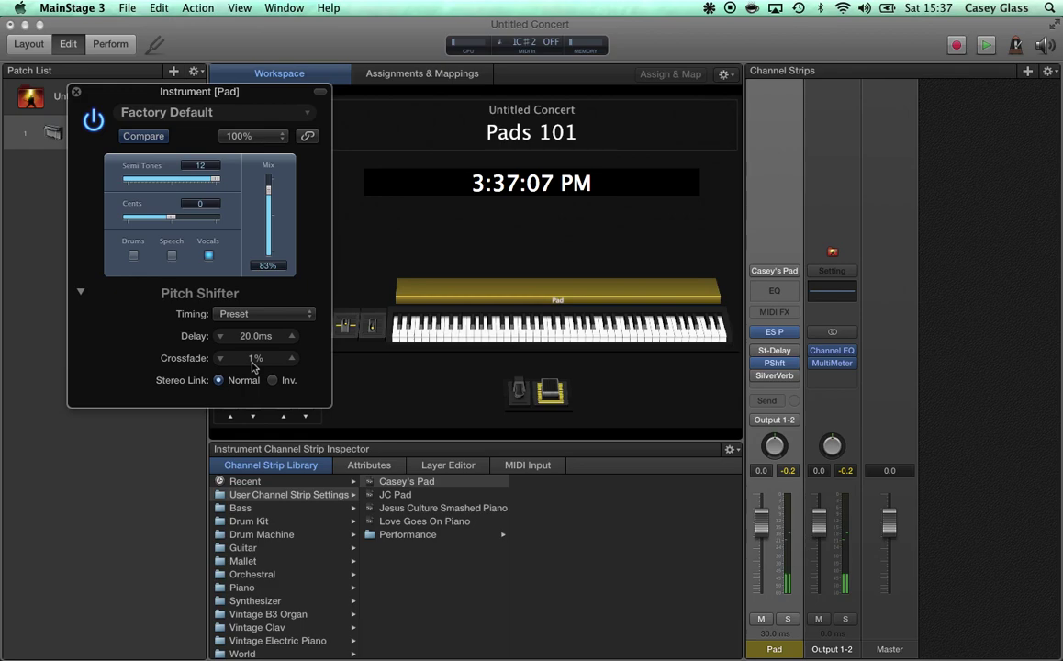
{"action": "left_click_drag", "start_coordinate": [272, 200], "coordinate": [269, 251]}
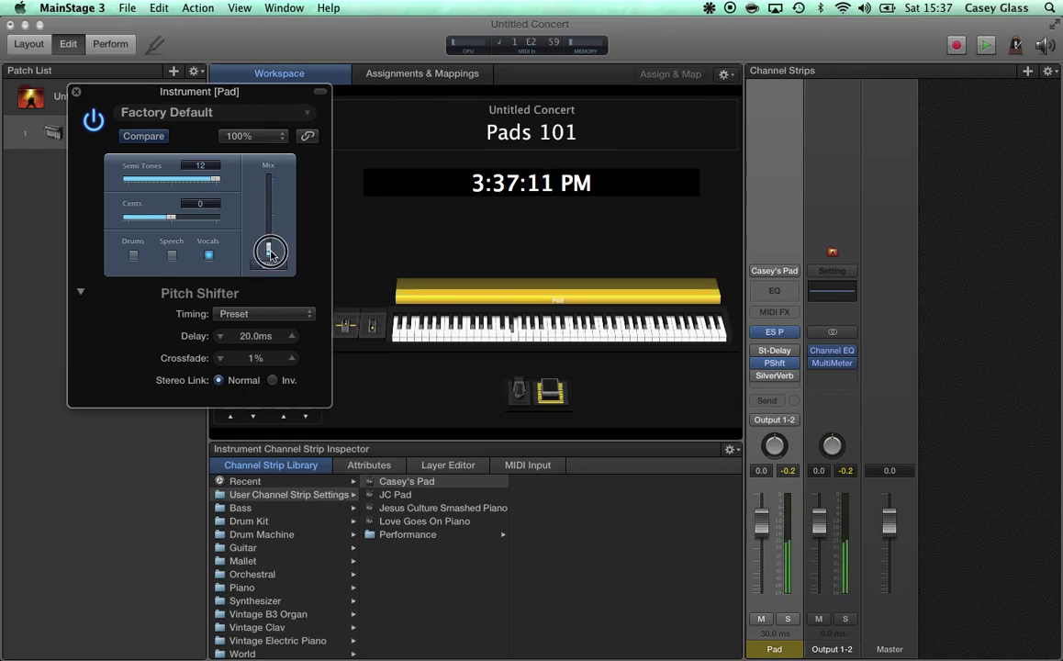
{"action": "left_click_drag", "start_coordinate": [270, 251], "coordinate": [271, 251]}
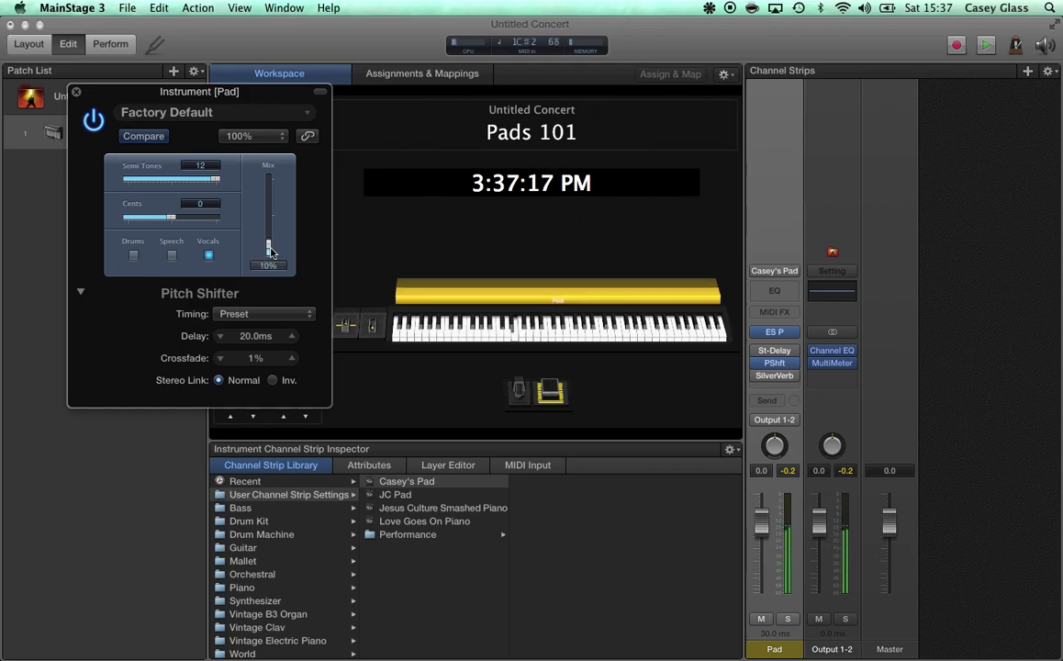
{"action": "left_click", "coordinate": [76, 91]}
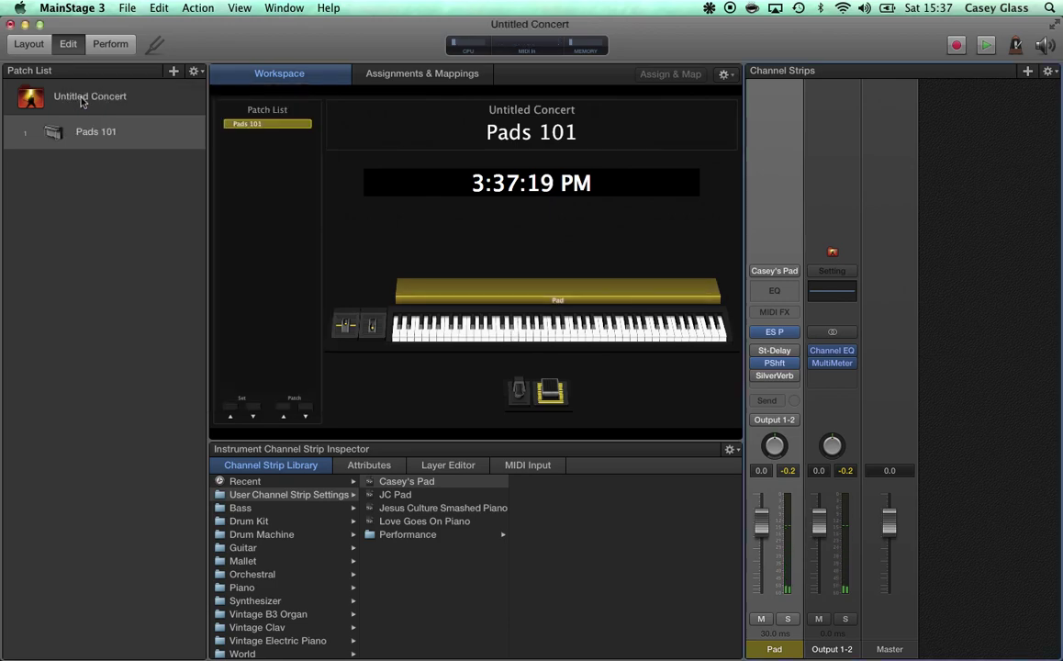
Switch on the Pad strip's SilverVerb with Predelay at 28ms and Reflectivity at 45%.
{"action": "mouse_move", "coordinate": [829, 354]}
{"action": "mouse_move", "coordinate": [758, 351]}
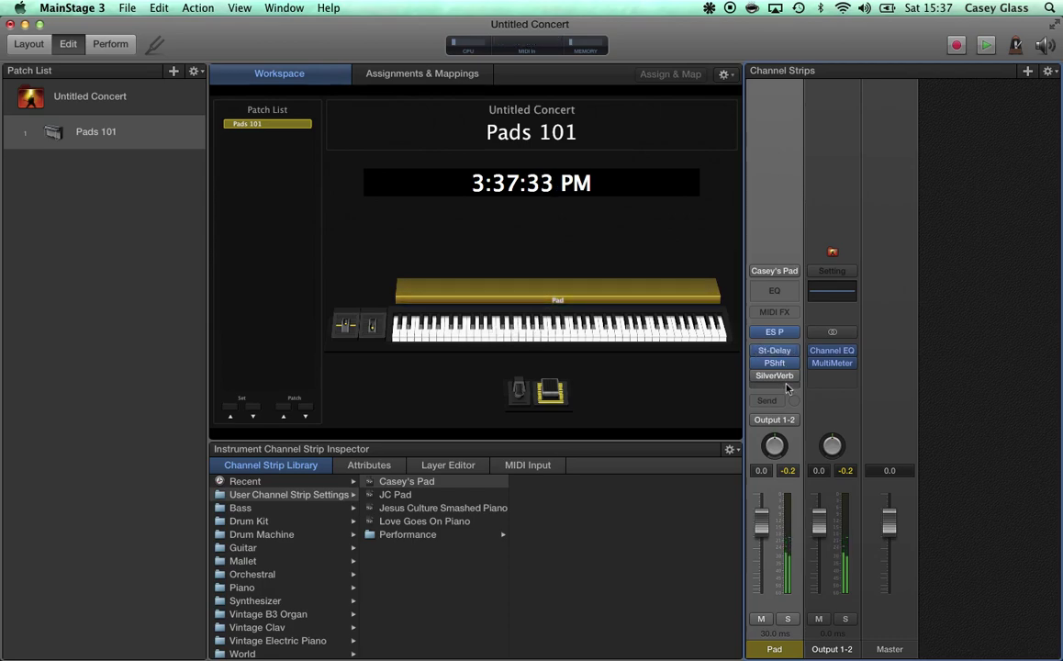
{"action": "left_click", "coordinate": [778, 376]}
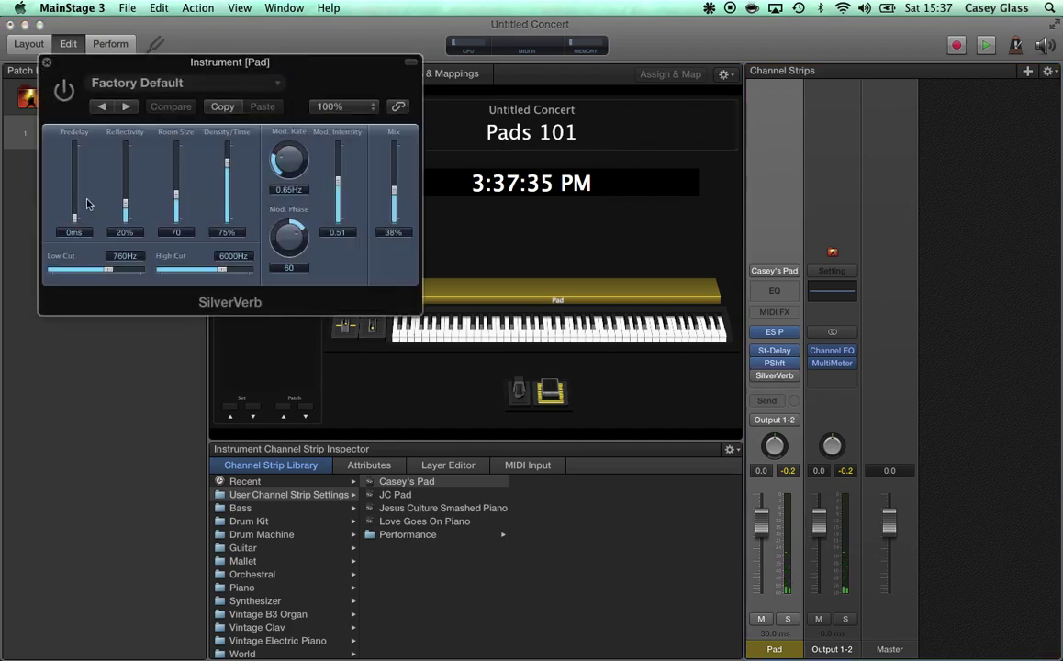
{"action": "left_click_drag", "start_coordinate": [74, 216], "coordinate": [125, 181]}
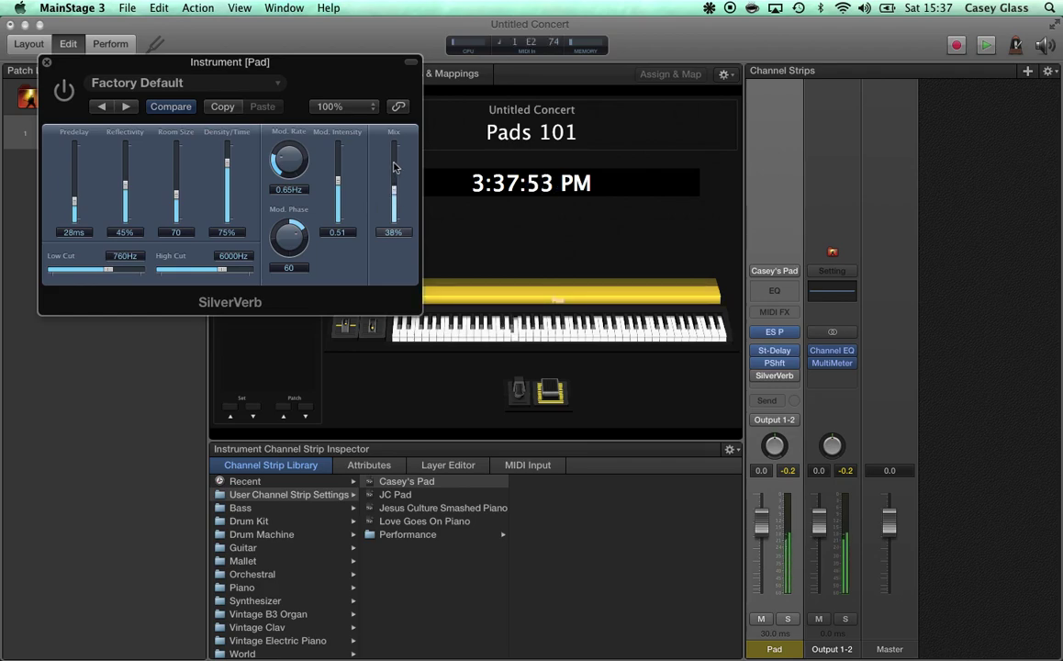
{"action": "left_click", "coordinate": [63, 91]}
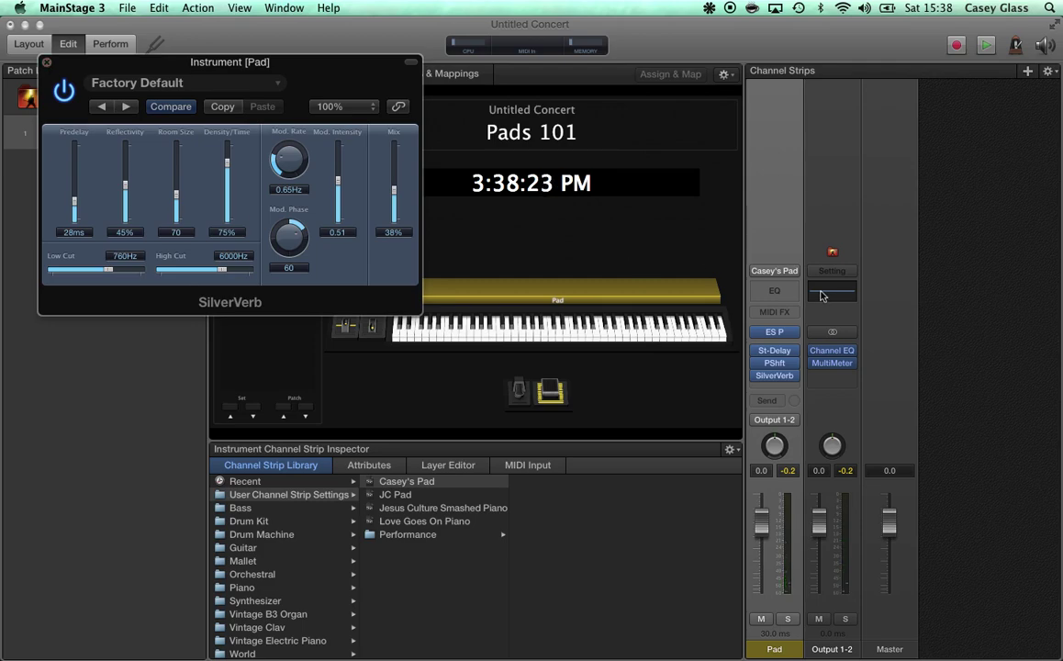
Reopen ES P and nudge its filter Frequency slightly higher.
{"action": "left_click", "coordinate": [769, 335]}
{"action": "left_click_drag", "start_coordinate": [330, 241], "coordinate": [329, 233]}
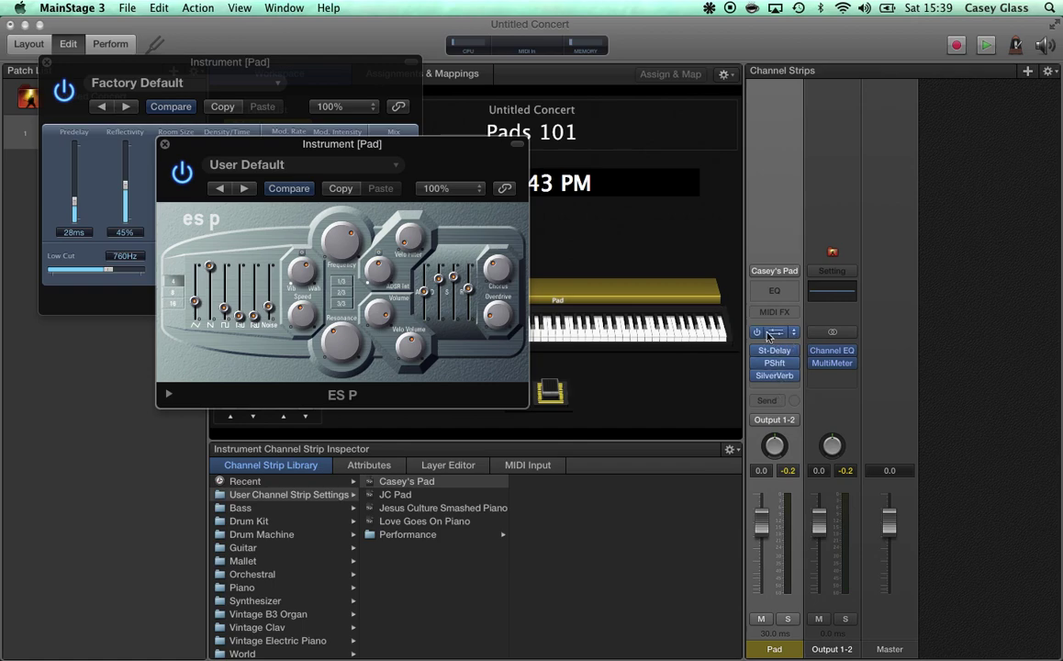
{"action": "mouse_move", "coordinate": [772, 340]}
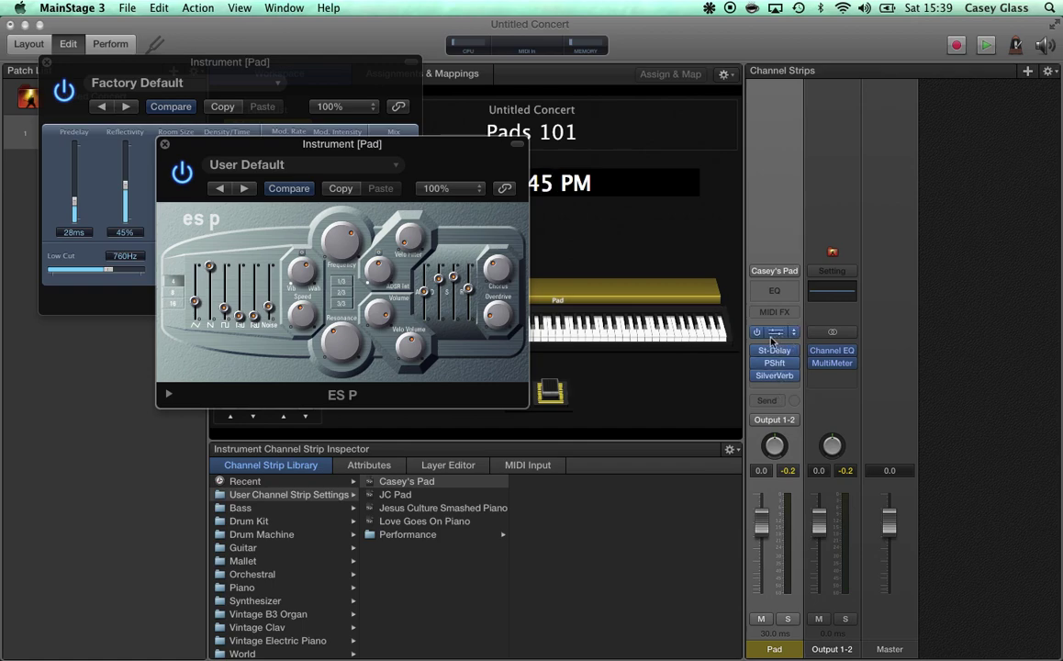